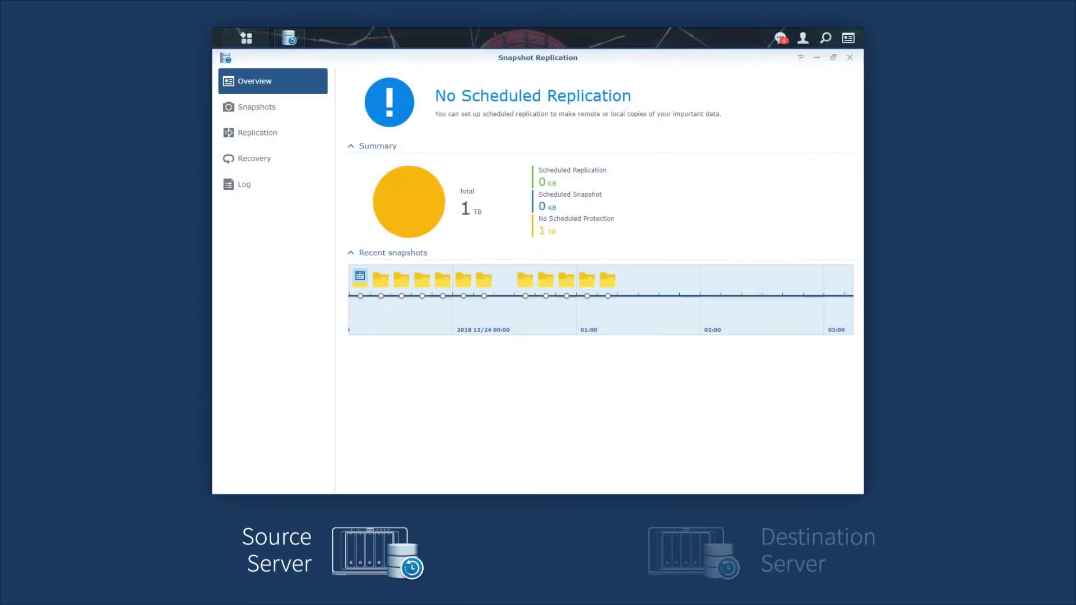
Start a new replication task to destination server 10.17.28.196 as admin, accepting the default destination volume
{"action": "left_click", "coordinate": [257, 133]}
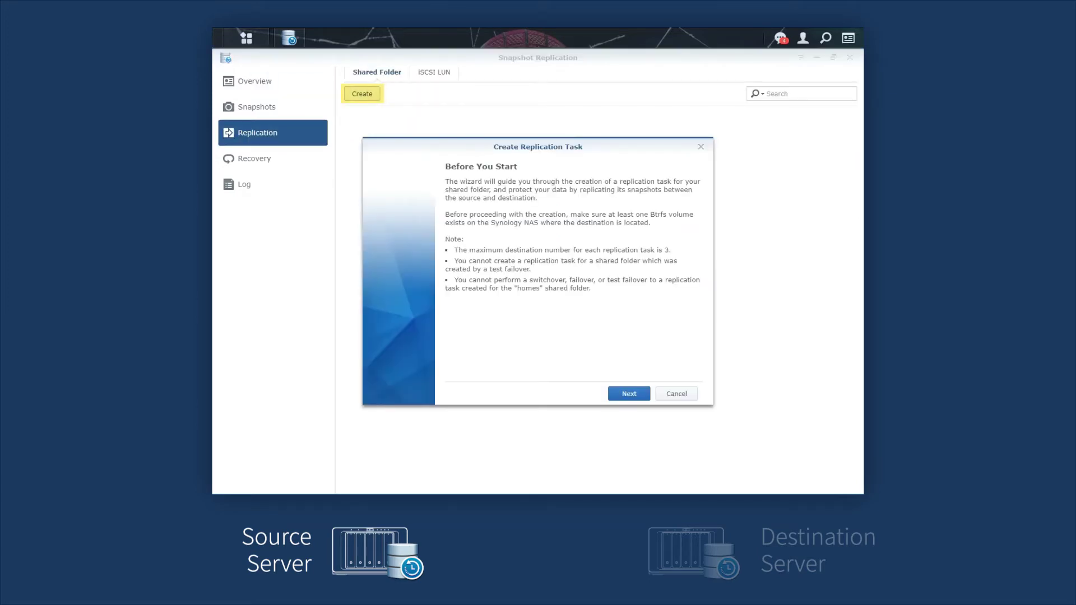
{"action": "key", "text": "Return"}
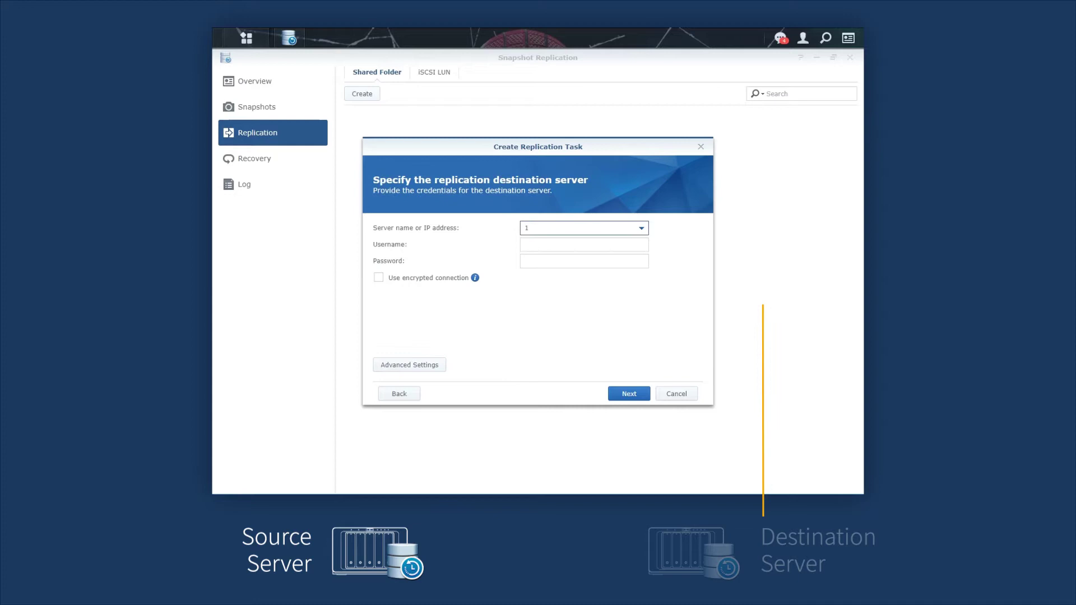
{"action": "type", "text": "10.17.28.196"}
{"action": "key", "text": "Tab"}
{"action": "type", "text": "admin"}
{"action": "key", "text": "Tab"}
{"action": "key", "text": "Return"}
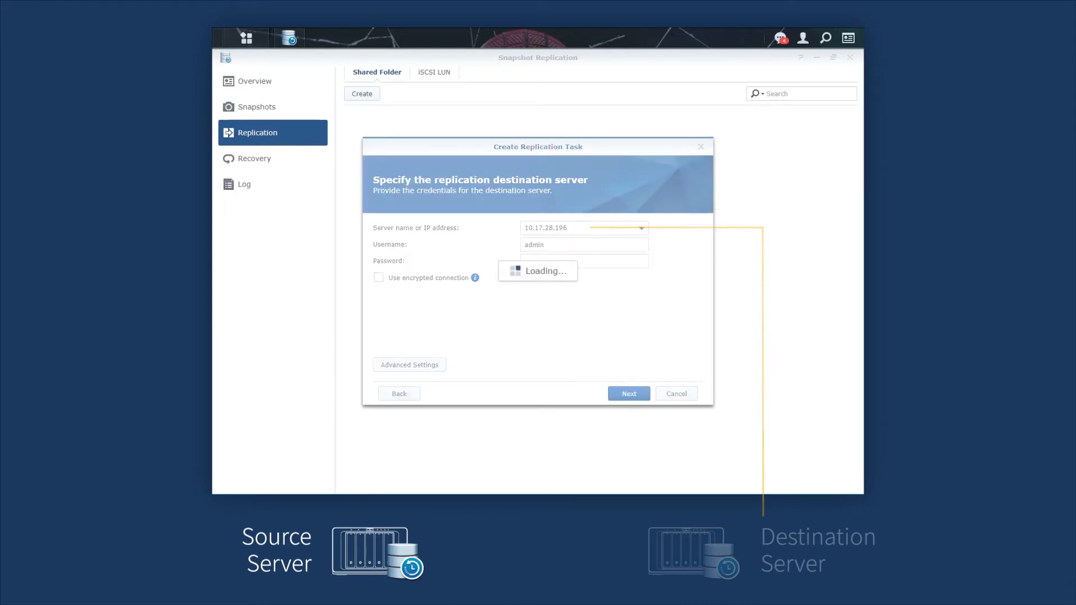
{"action": "key", "text": "Return"}
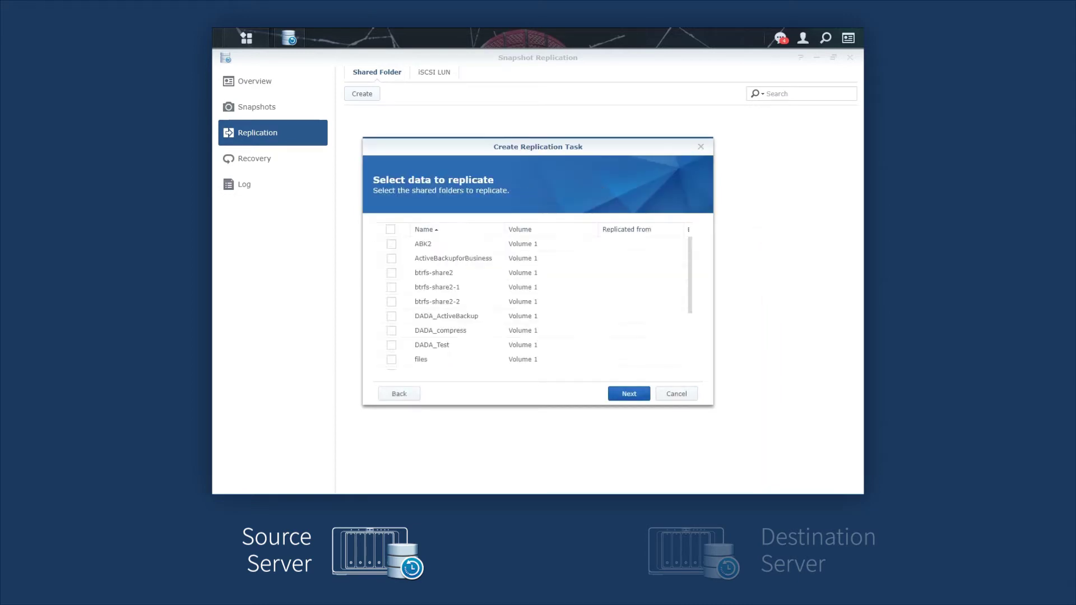
Replicate ActiveBackupforBusiness with a network initial copy every 5 minutes, and create the task
{"action": "left_click", "coordinate": [392, 258]}
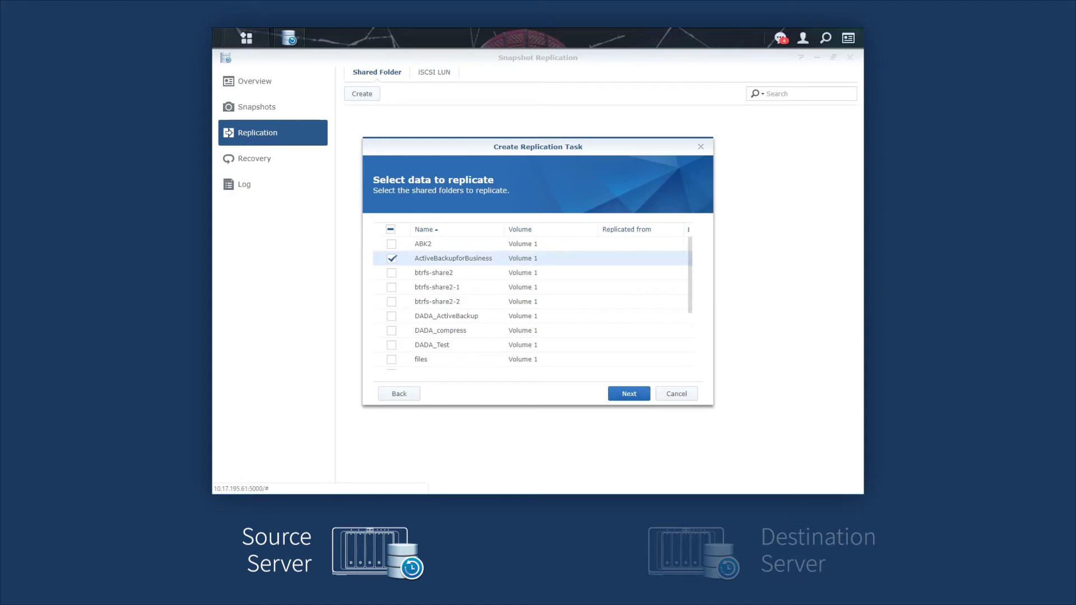
{"action": "key", "text": "Return"}
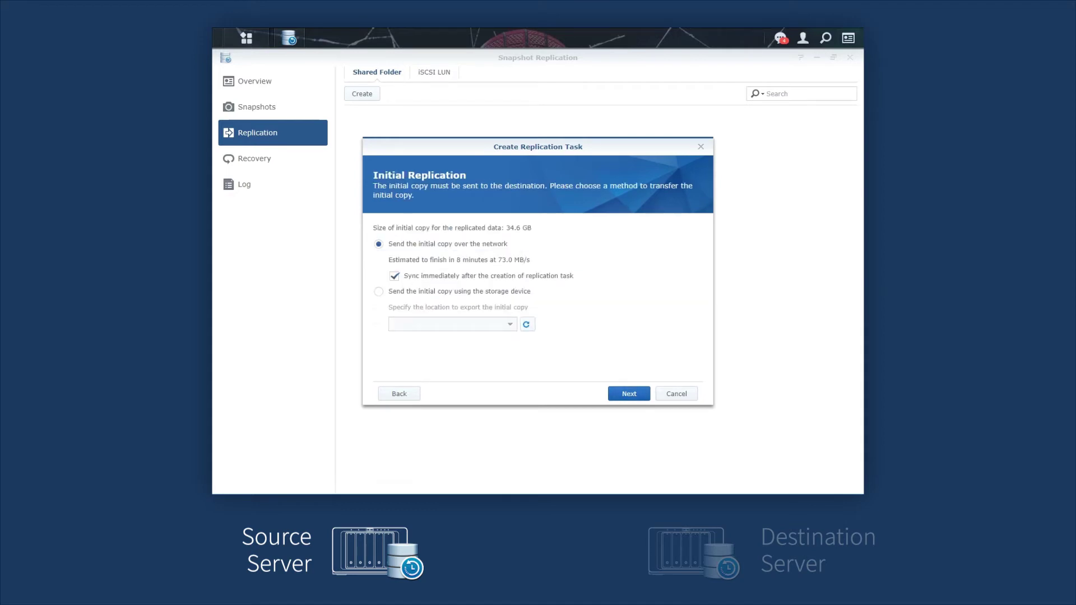
{"action": "key", "text": "Return"}
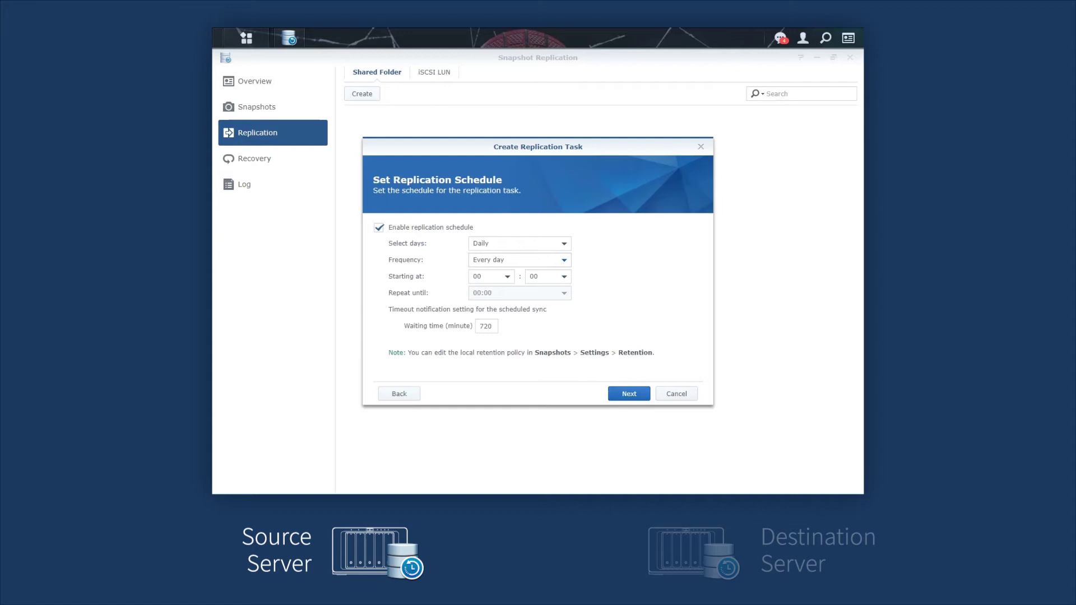
{"action": "key", "text": "Down"}
{"action": "key", "text": "Down"}
{"action": "key", "text": "Return"}
{"action": "key", "text": "Return"}
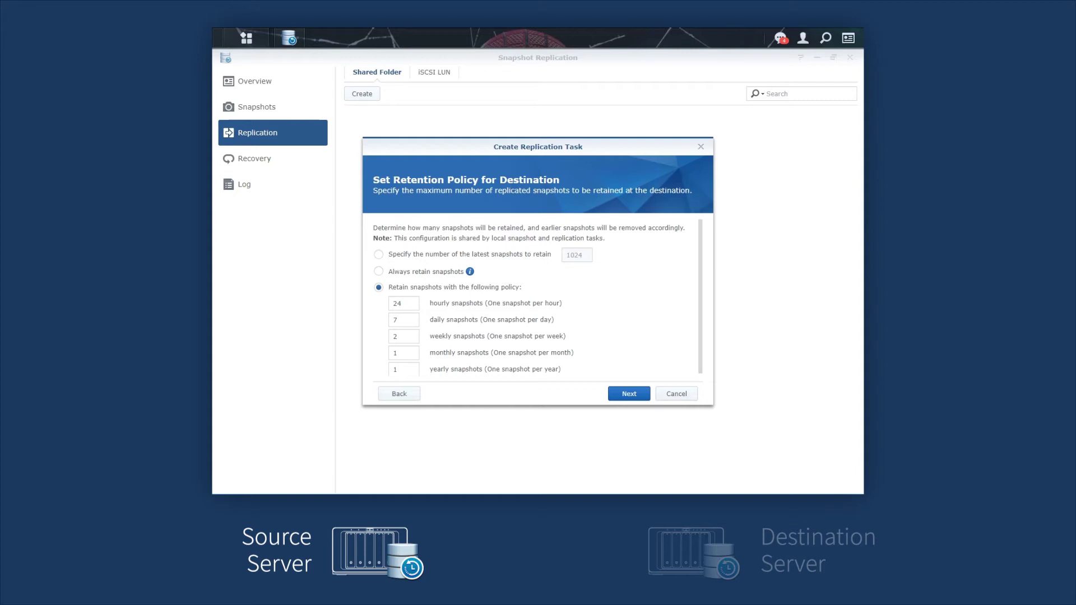
{"action": "key", "text": "Return"}
{"action": "key", "text": "Return"}
{"action": "key", "text": "Return"}
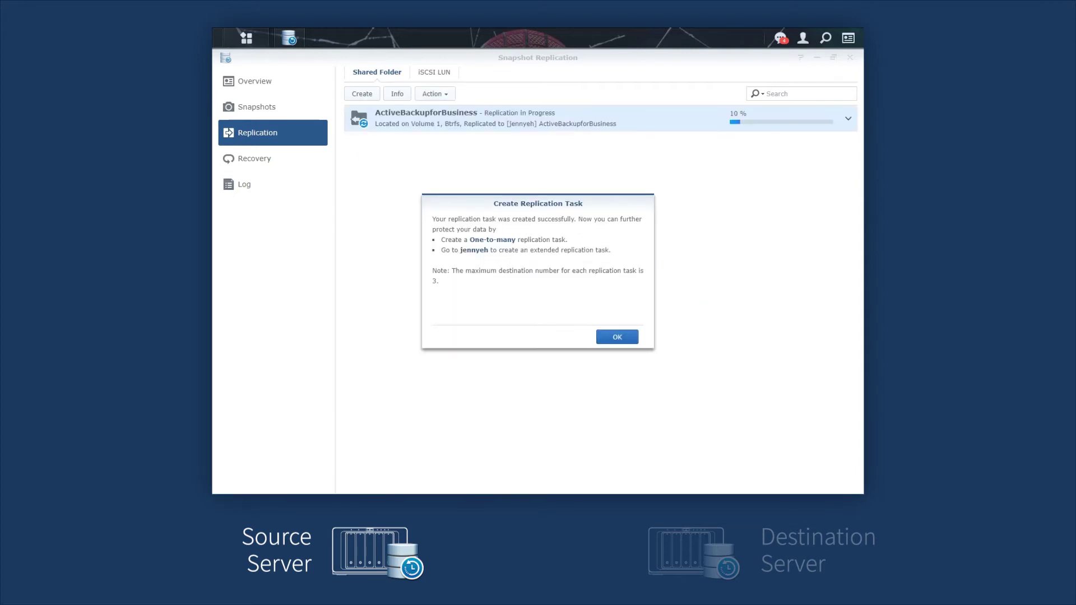
{"action": "key", "text": "Return"}
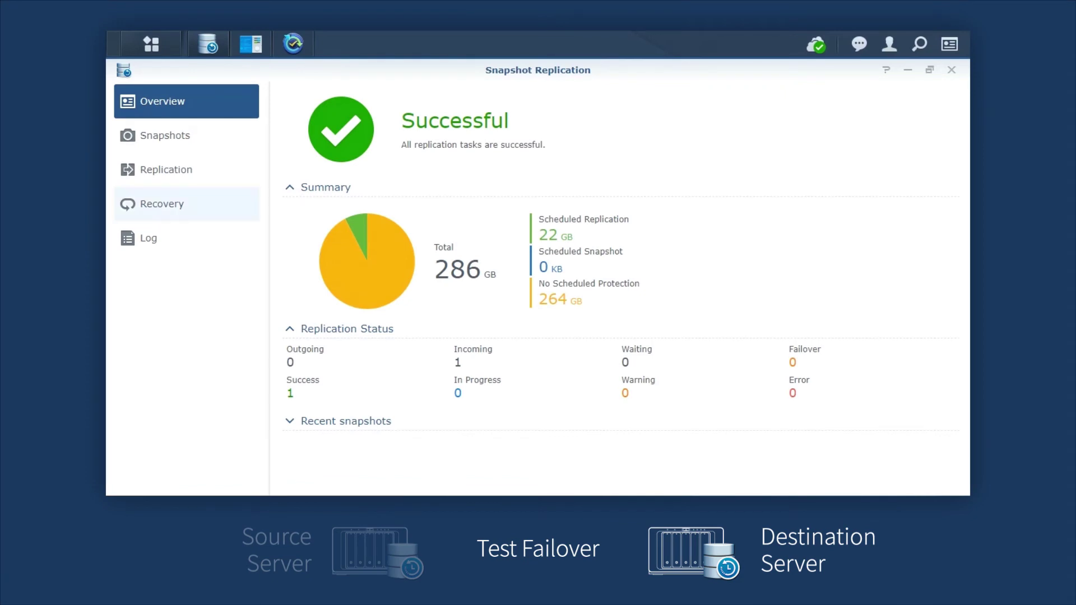
Test-fail over ActiveBackupforBusiness from Recovery, then confirm the ActiveBackupforBusiness-Test shared folder appears
{"action": "left_click", "coordinate": [162, 204]}
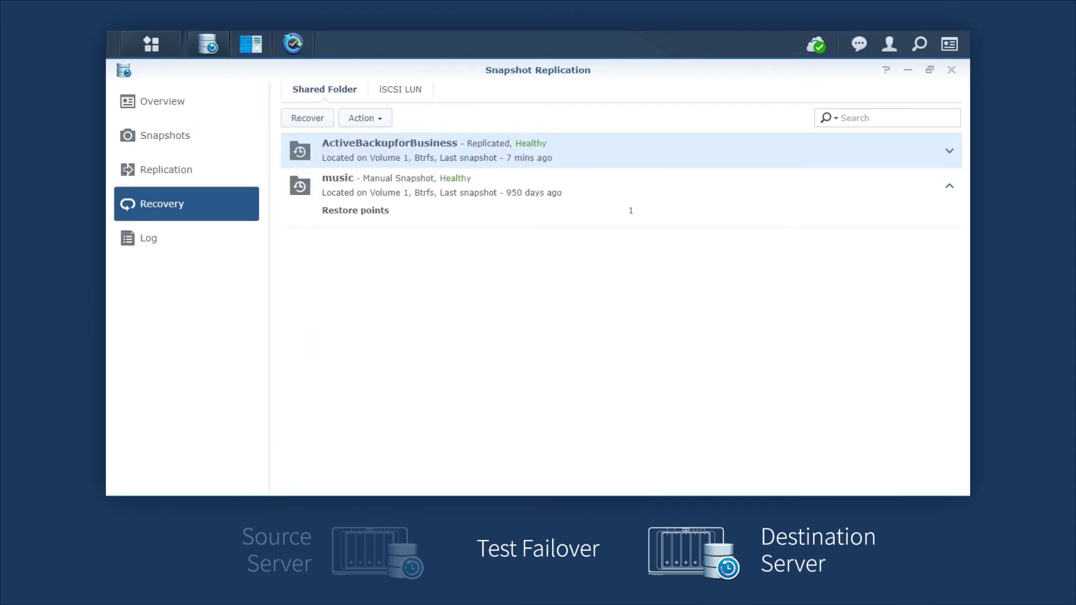
{"action": "left_click", "coordinate": [365, 118]}
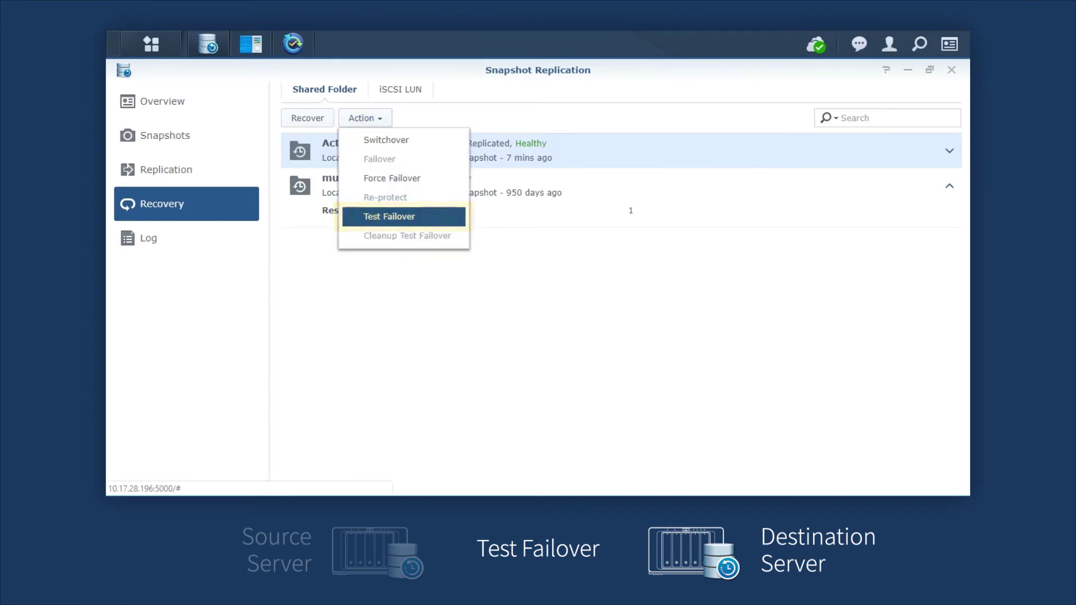
{"action": "left_click", "coordinate": [389, 217]}
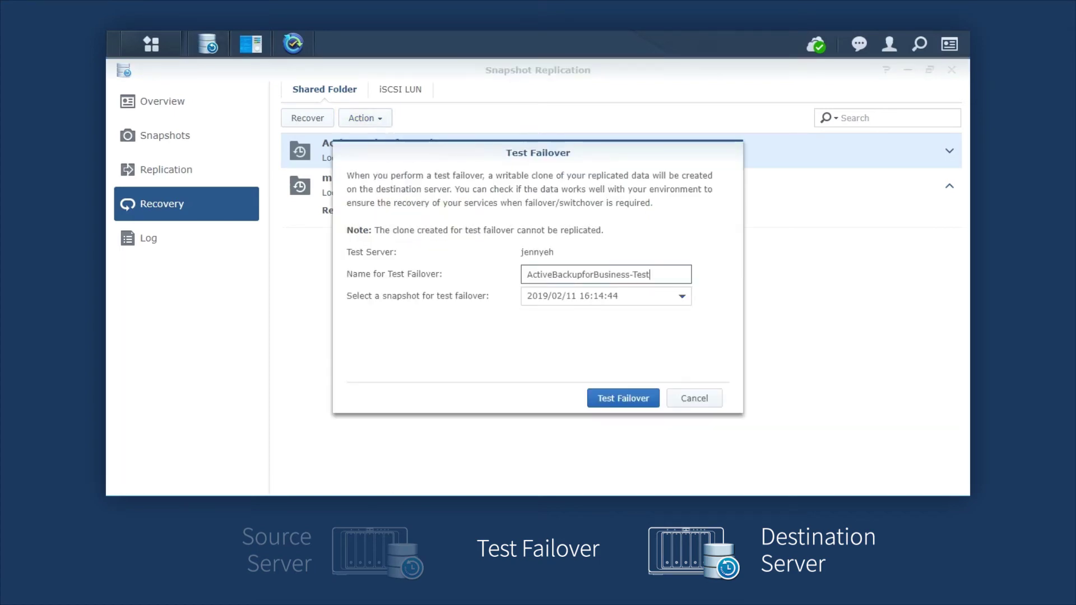
{"action": "key", "text": "Return"}
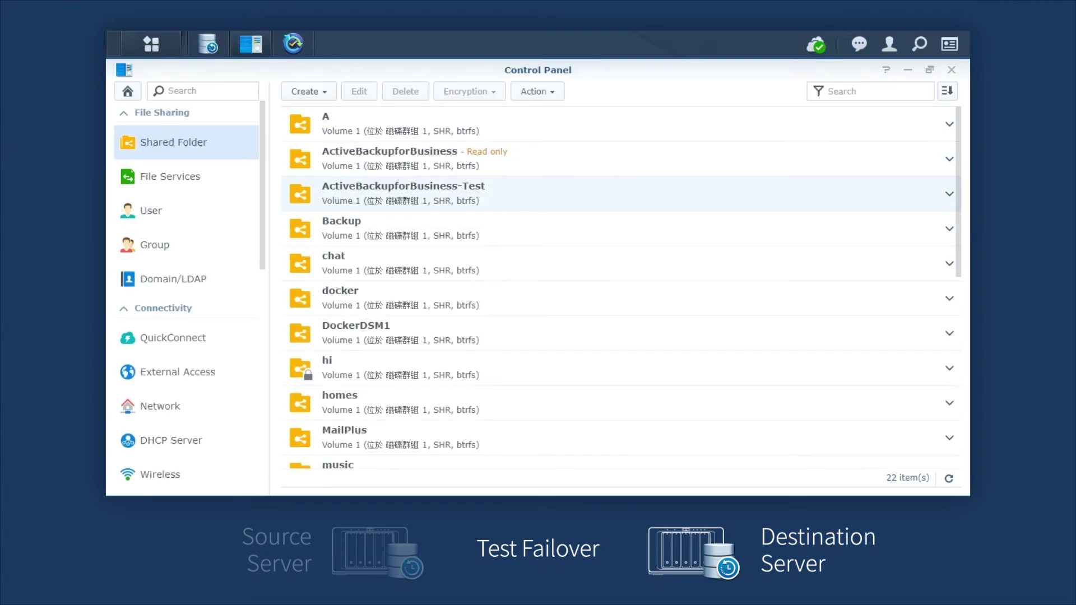
{"action": "left_click", "coordinate": [404, 193]}
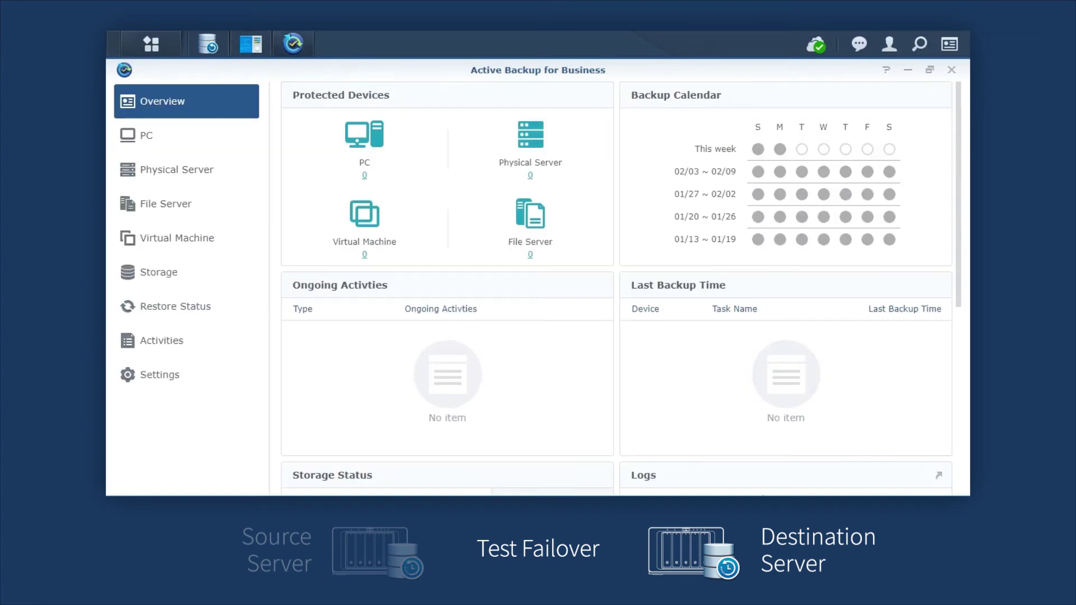
Relink Active Backup storage to the ActiveBackupforBusiness-Test shared folder
{"action": "left_click", "coordinate": [159, 272]}
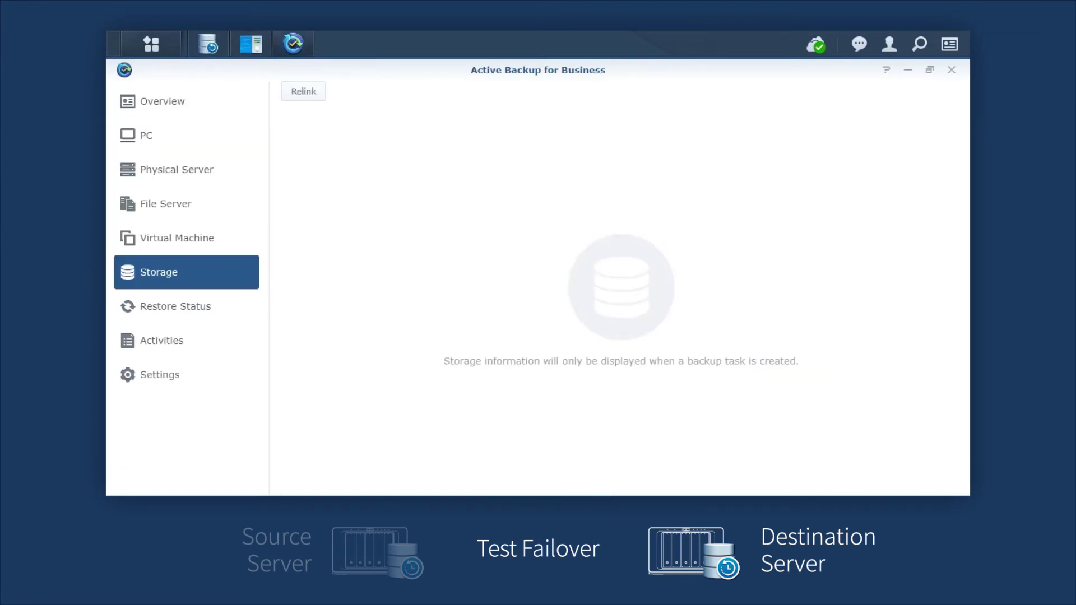
{"action": "left_click", "coordinate": [303, 91]}
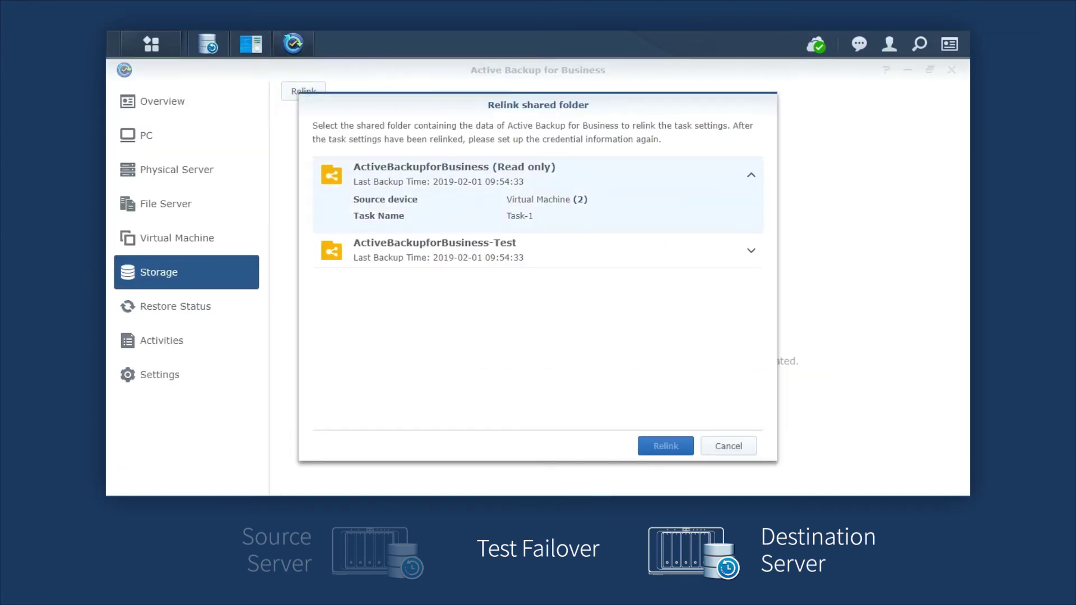
{"action": "left_click", "coordinate": [538, 321]}
{"action": "left_click", "coordinate": [449, 247]}
{"action": "left_click", "coordinate": [665, 445]}
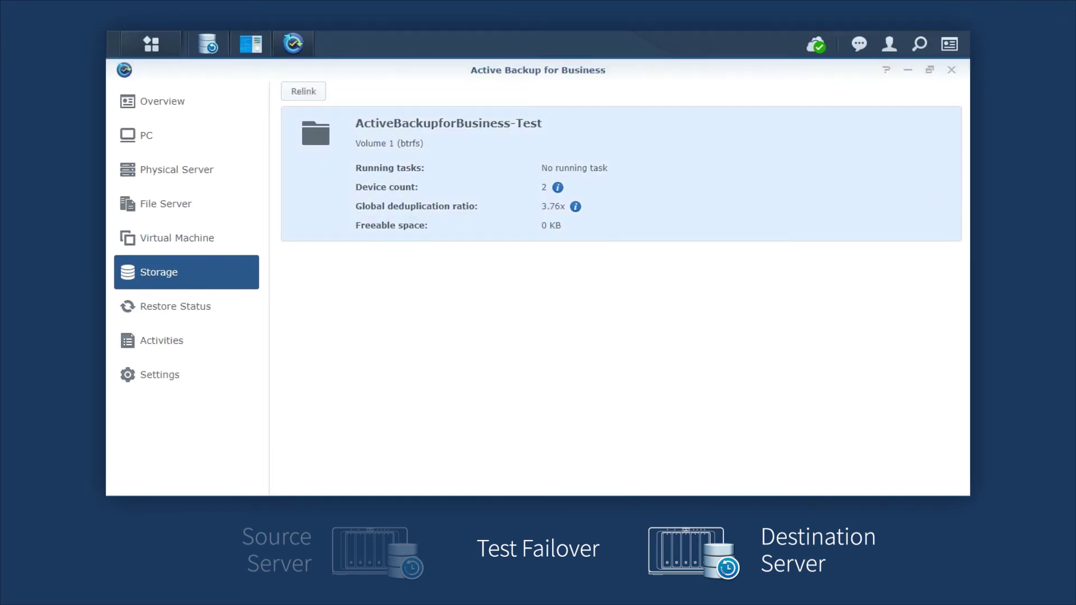
Open the connection settings of VMware vSphere server 10.17.195.36 for editing
{"action": "left_click", "coordinate": [177, 238]}
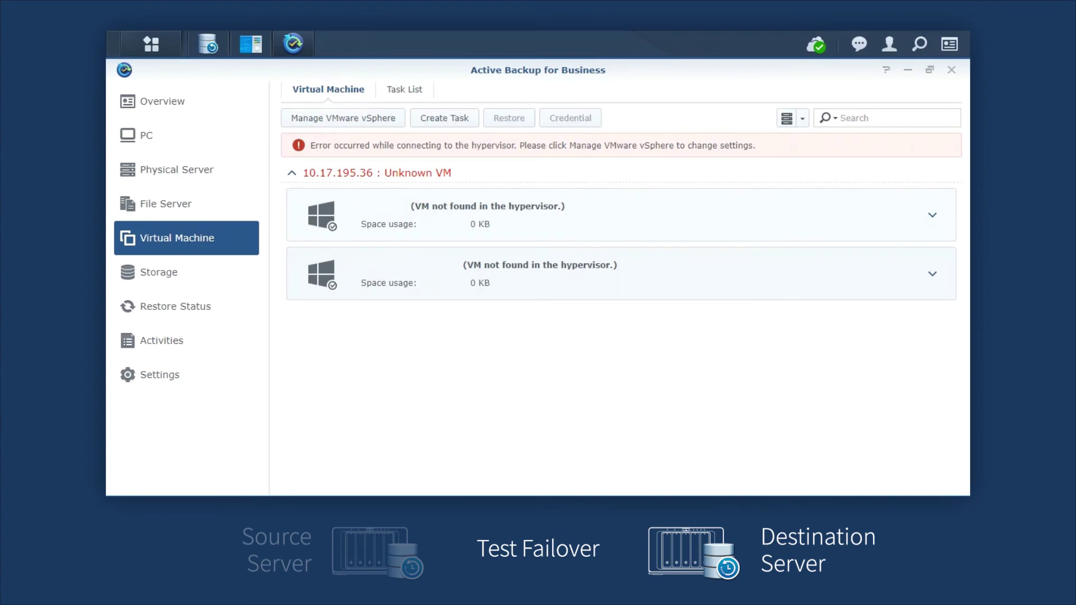
{"action": "left_click", "coordinate": [343, 118]}
{"action": "left_click", "coordinate": [364, 182]}
{"action": "left_click", "coordinate": [388, 140]}
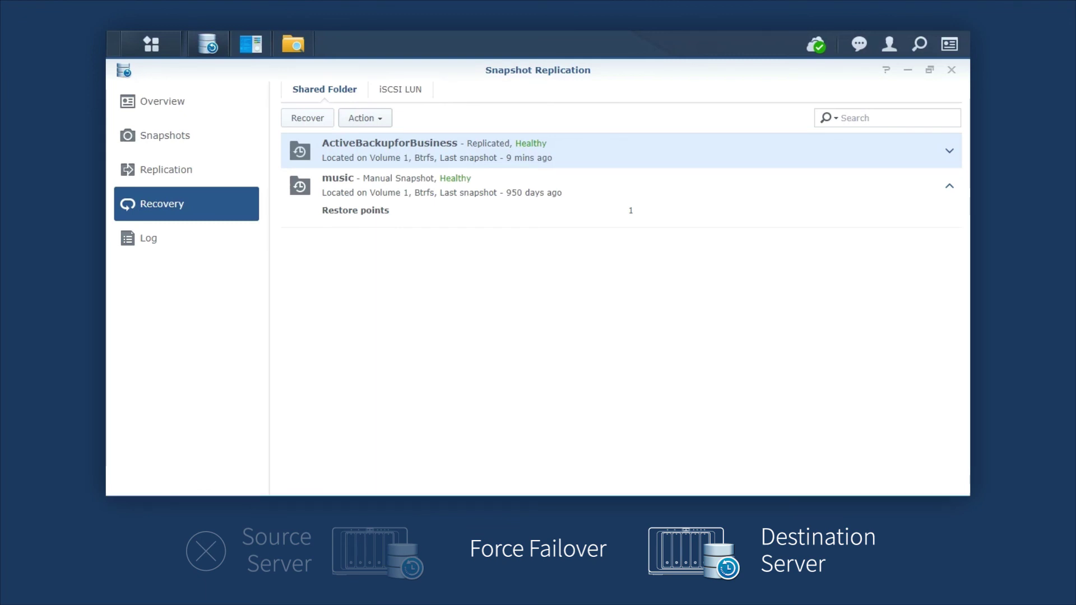
Force-fail over ActiveBackupforBusiness to this server and confirm it
{"action": "left_click", "coordinate": [365, 118]}
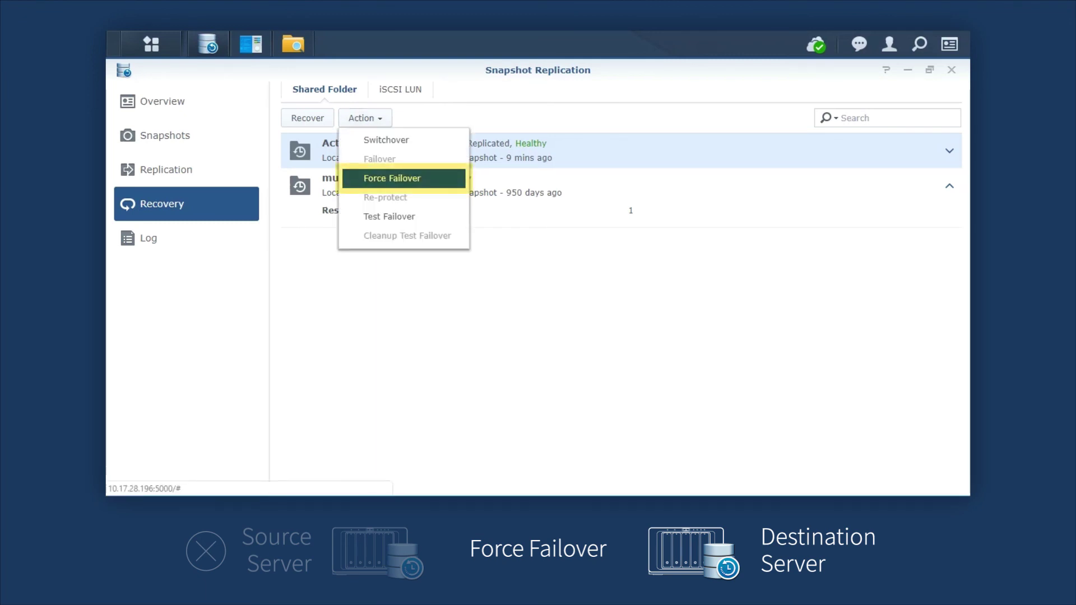
{"action": "key", "text": "Return"}
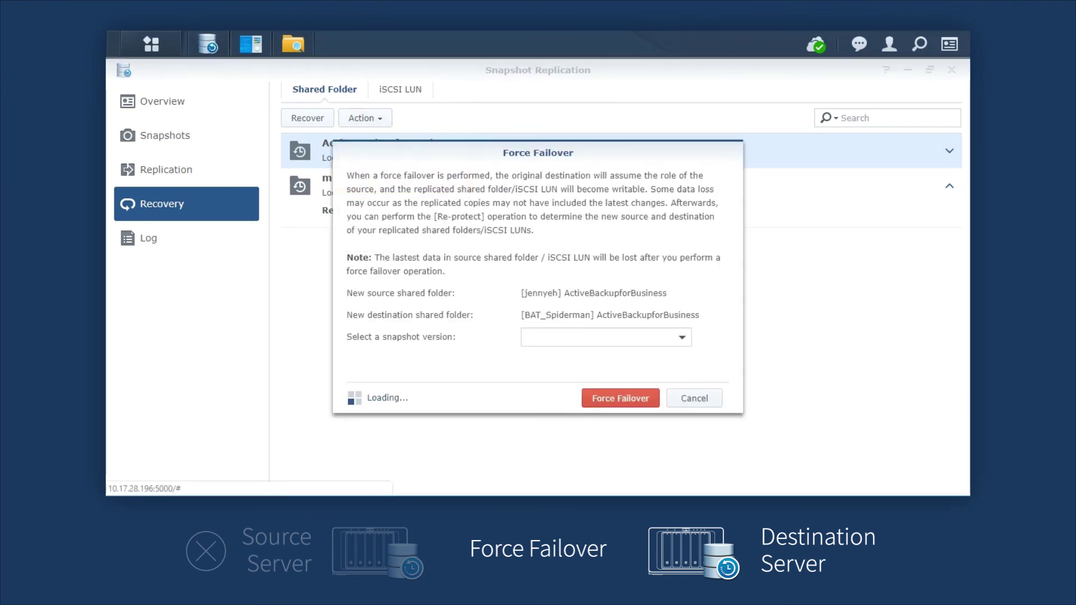
{"action": "key", "text": "Return"}
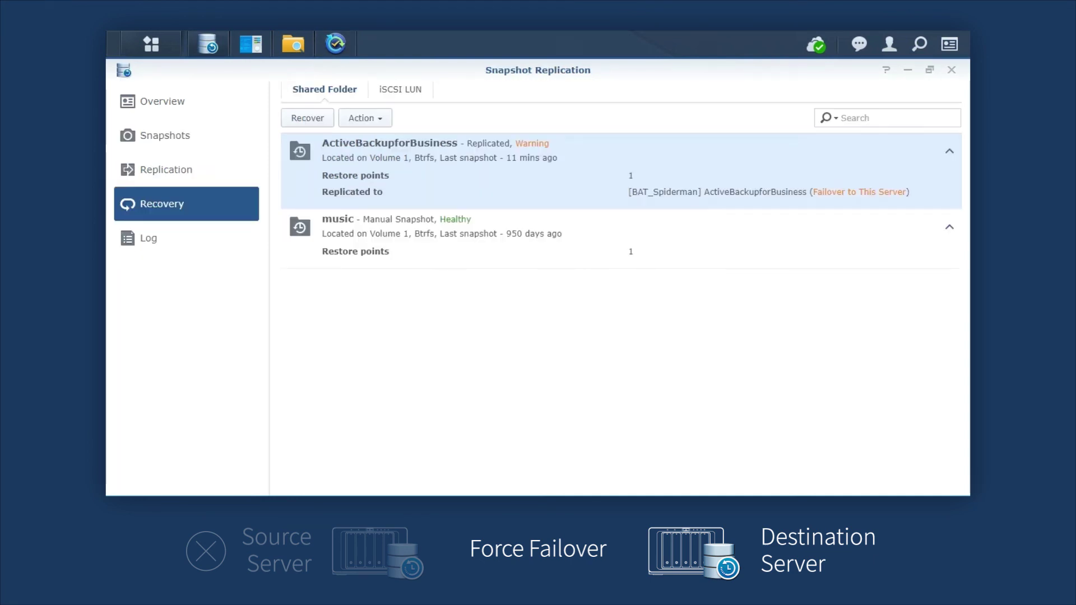
Re-protect ActiveBackupforBusiness with BAT_Spiderman as new source, using data from the failover server
{"action": "left_click", "coordinate": [365, 117]}
{"action": "left_click", "coordinate": [385, 198]}
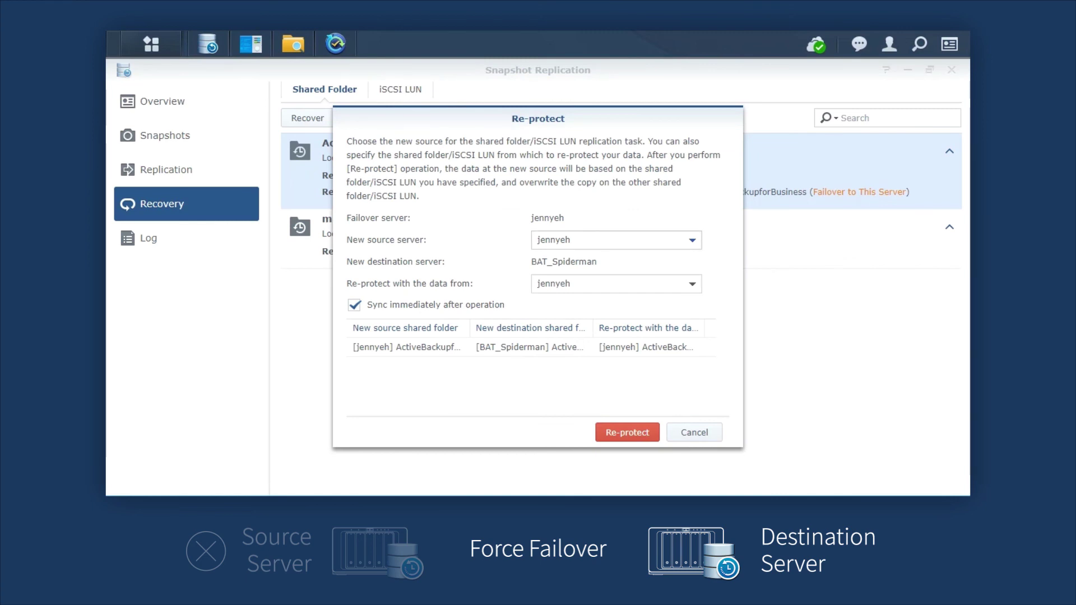
{"action": "left_click", "coordinate": [617, 240]}
{"action": "left_click", "coordinate": [573, 281]}
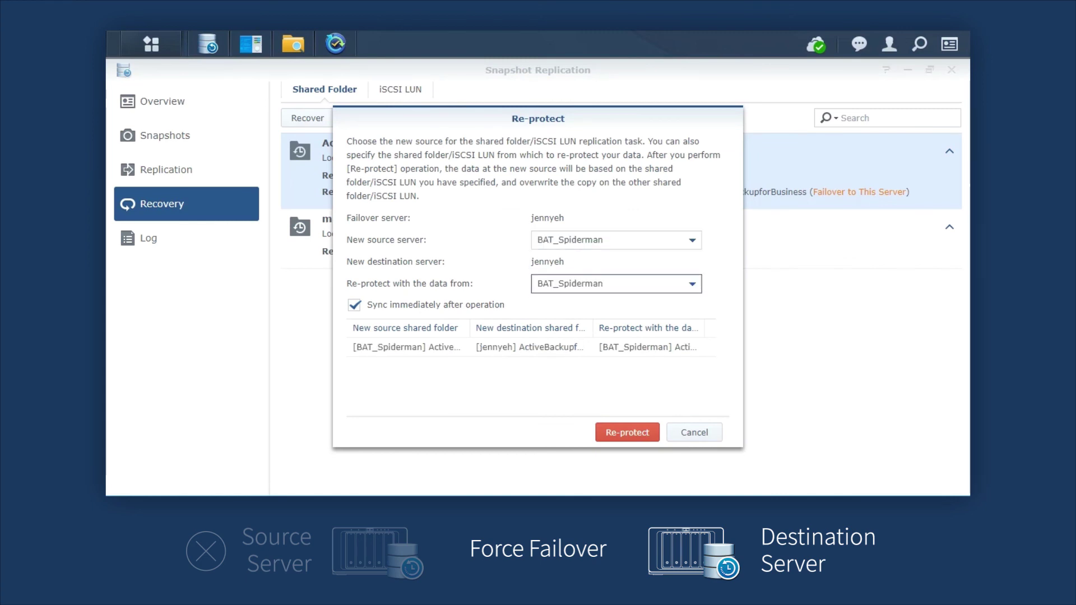
{"action": "left_click", "coordinate": [616, 283]}
{"action": "left_click", "coordinate": [617, 306]}
{"action": "left_click", "coordinate": [627, 432]}
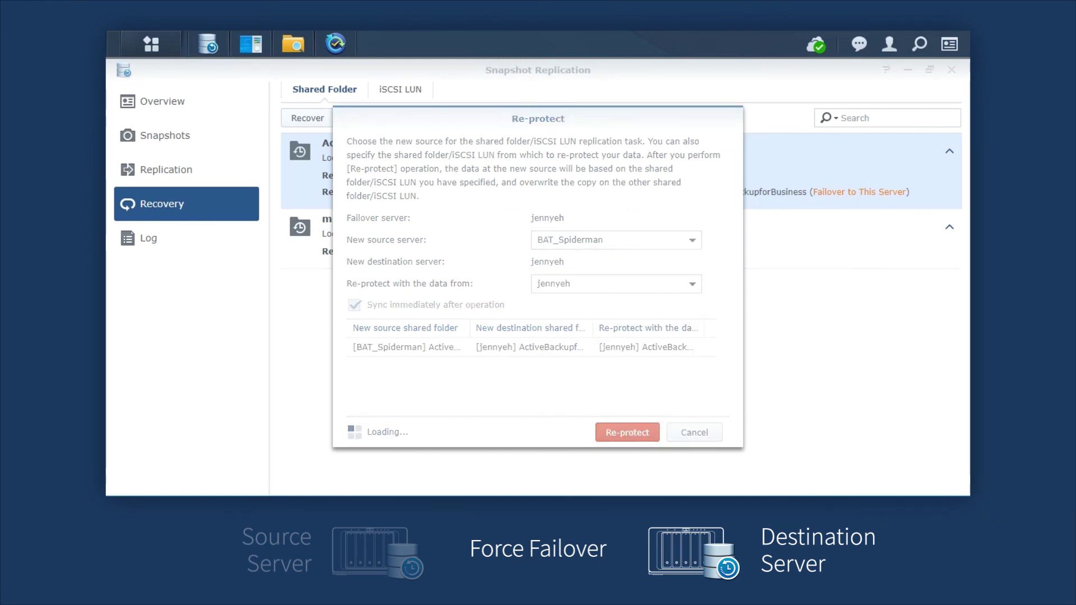